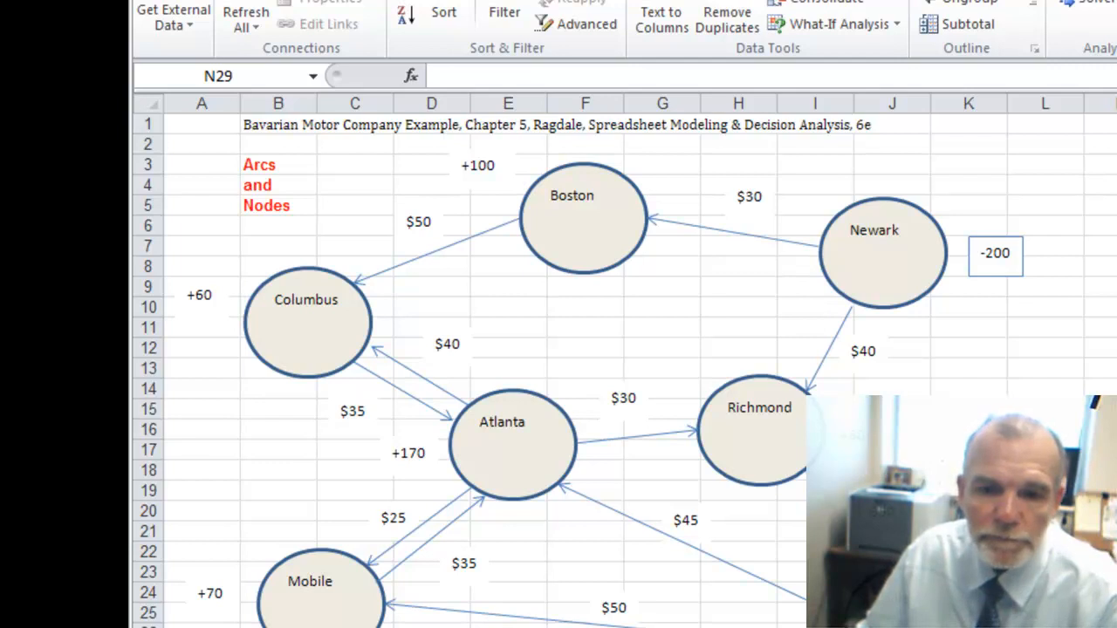
Switch from the network diagram to the arcs and nodes model and examine the Total Transportation Cost formula in G18.
click(330, 625)
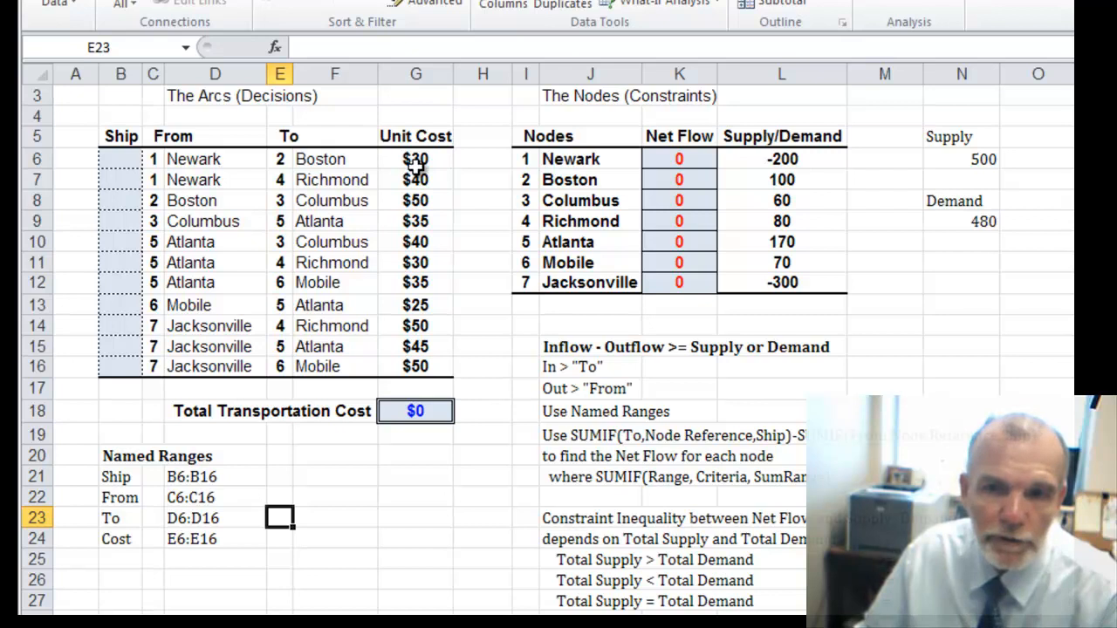
click(129, 161)
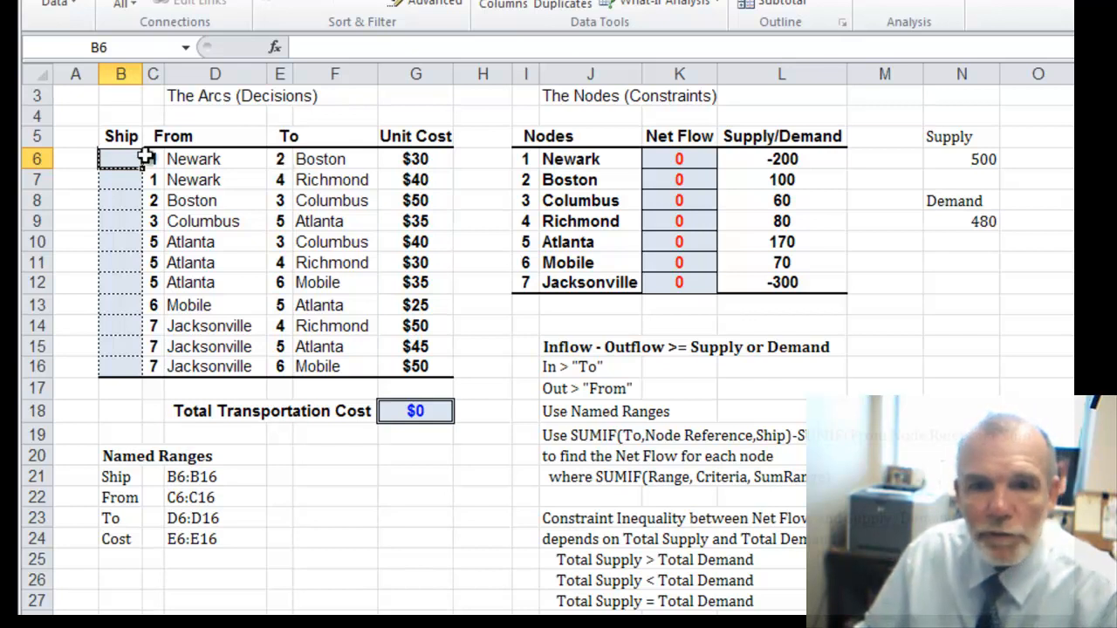
click(429, 416)
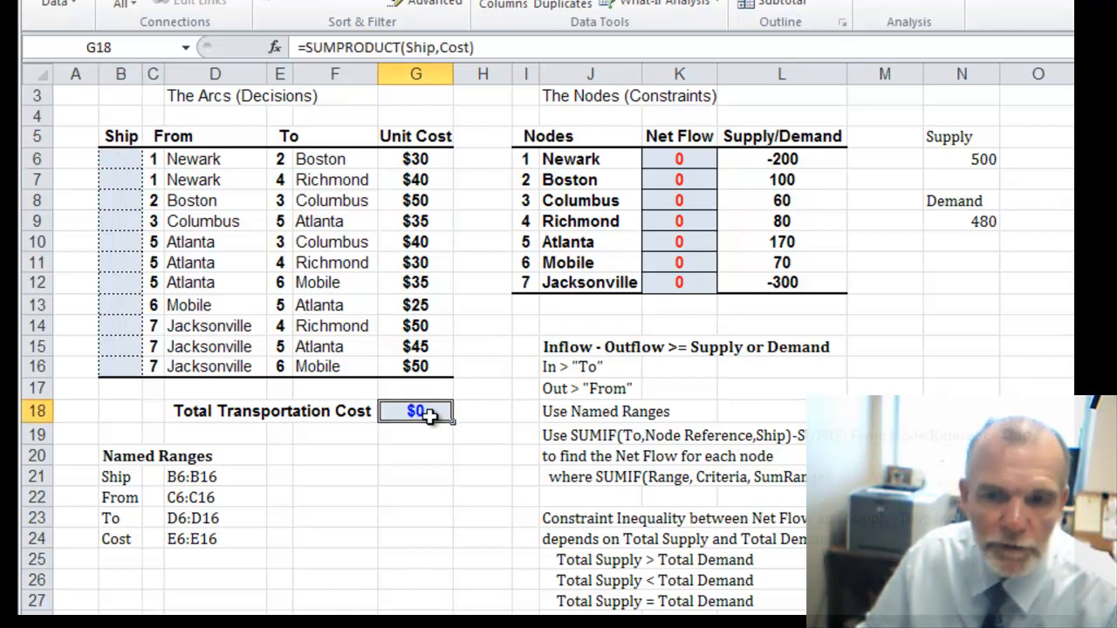
double_click(429, 416)
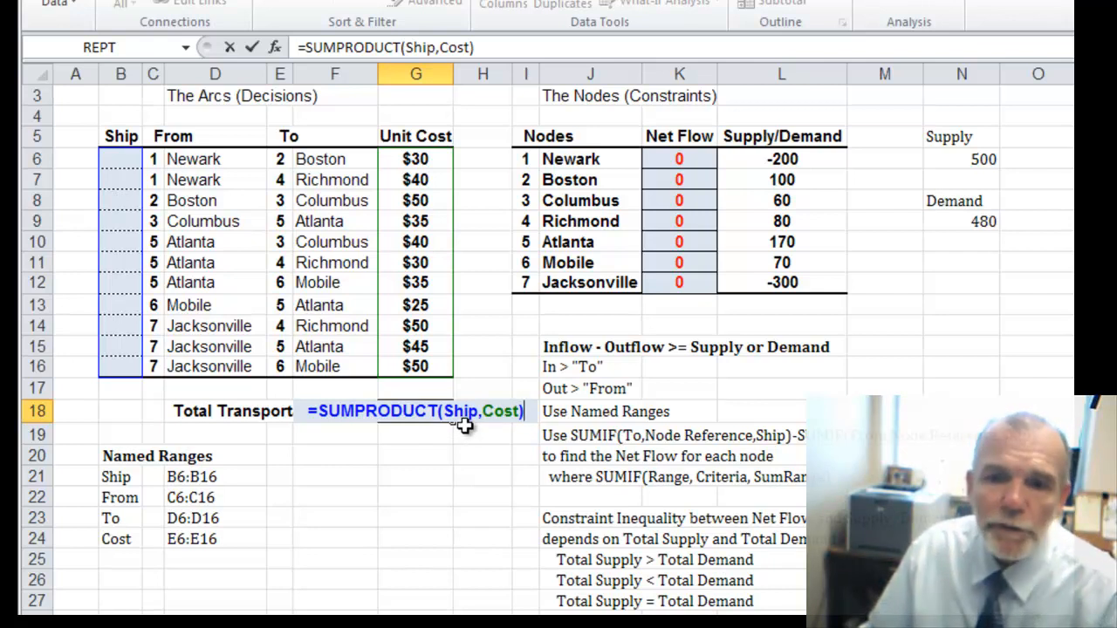
key(ctrl+Return)
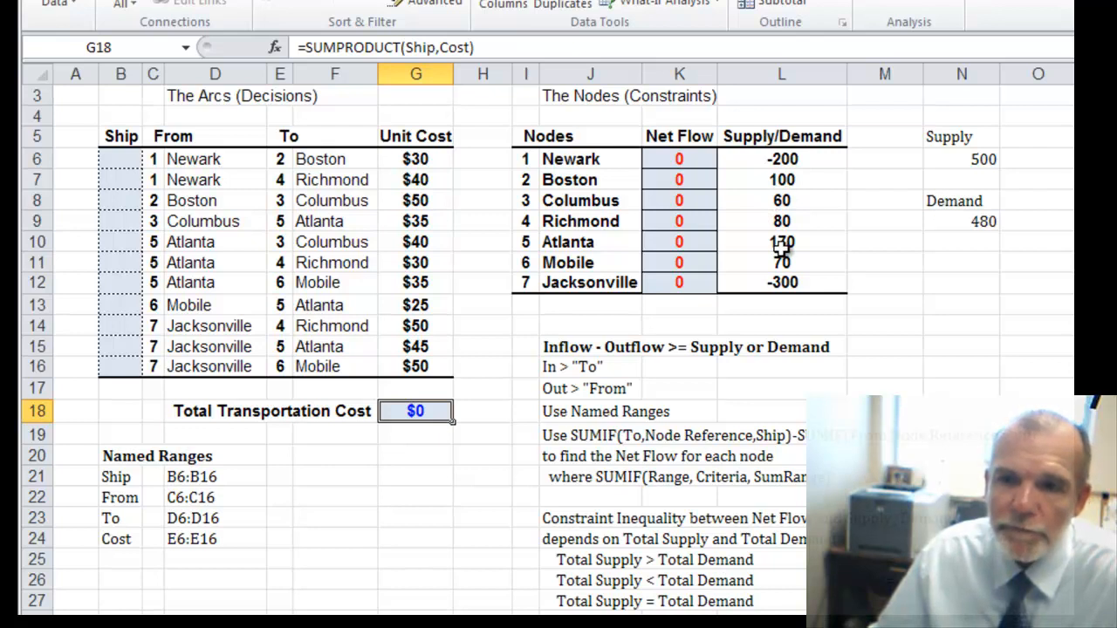
Examine the arguments of both SUMIF functions in Newark's Net Flow formula in K6.
click(685, 158)
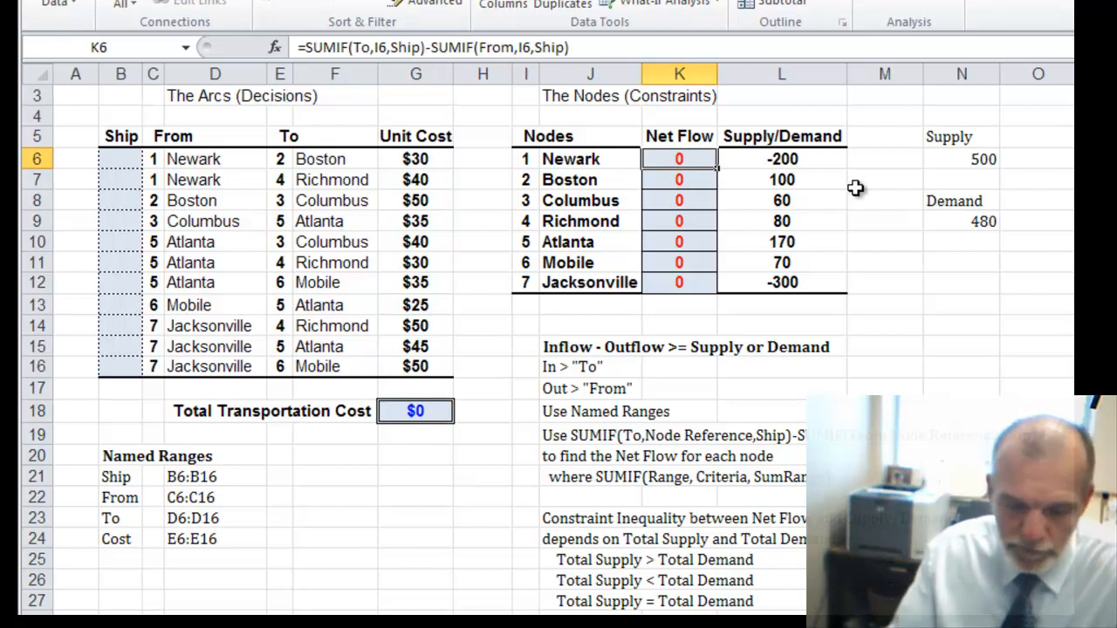
key(F2)
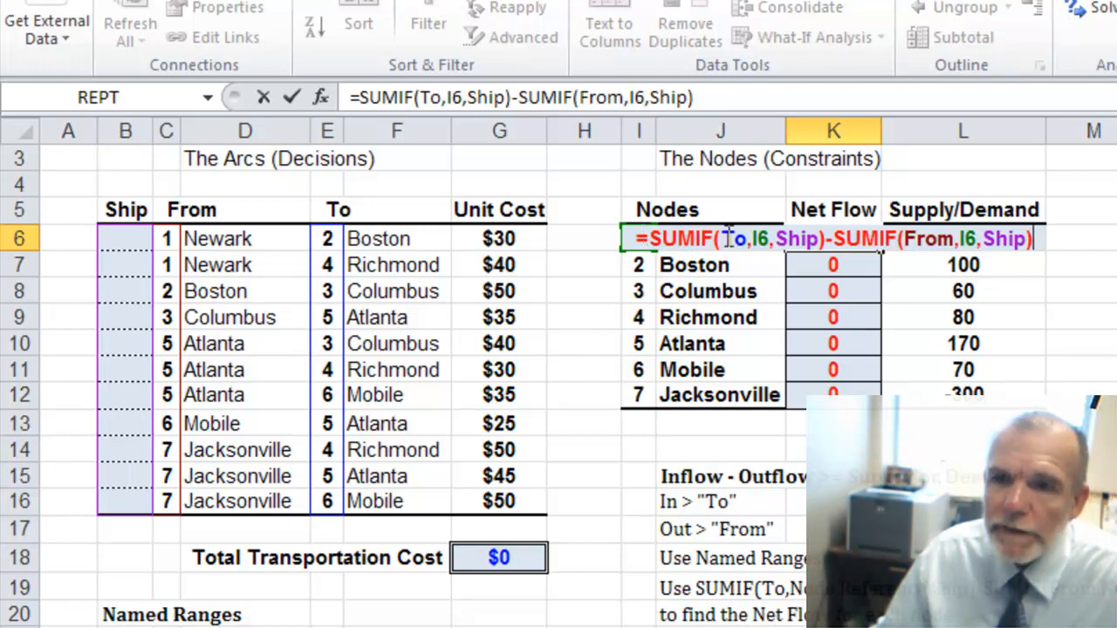
click(790, 232)
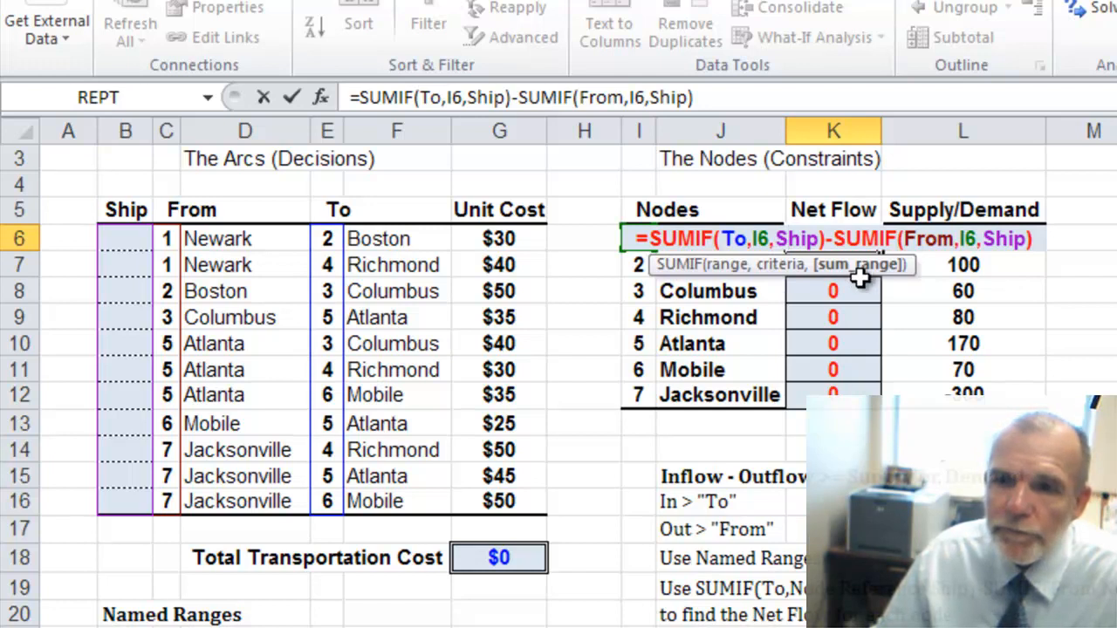
click(929, 228)
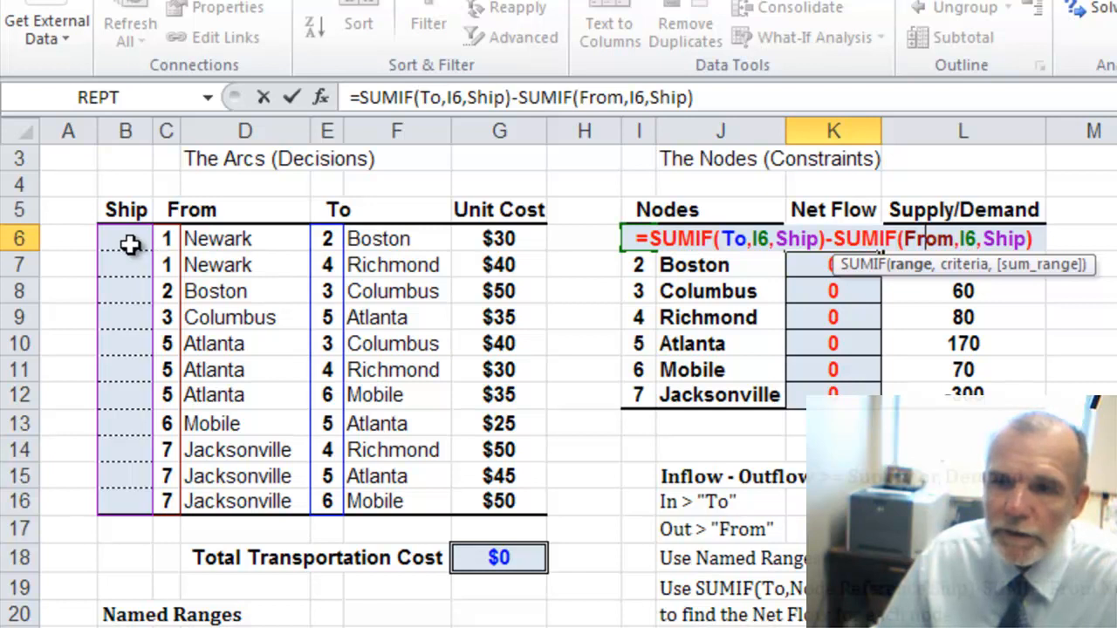
key(Return)
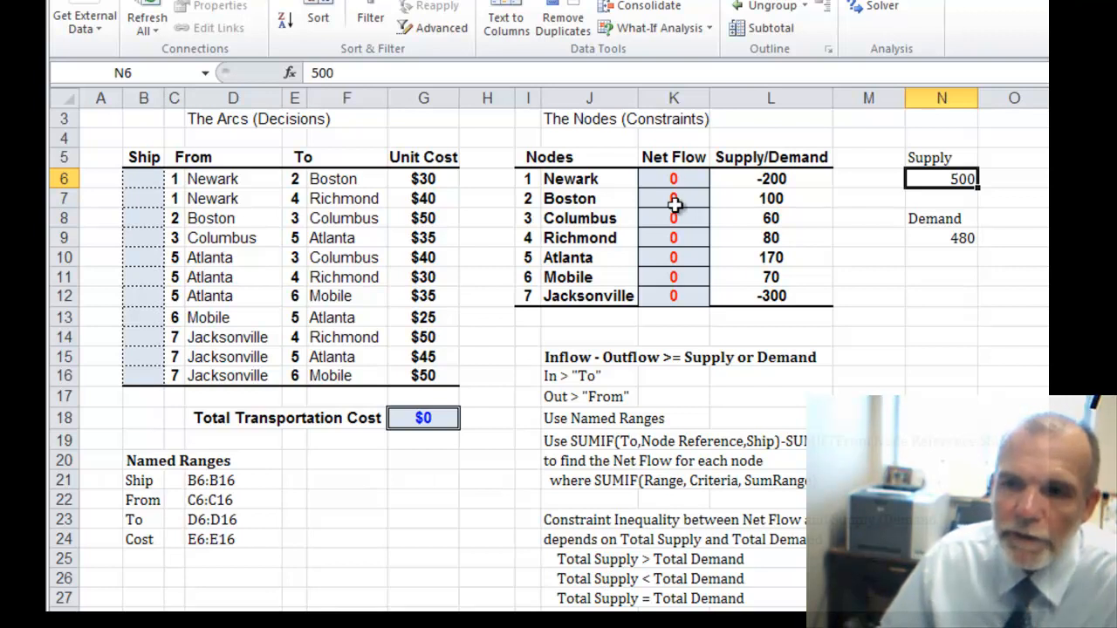
Compare the Net Flow cells K6:K12 with the Supply/Demand cells L6:L12.
drag(673, 180, 673, 299)
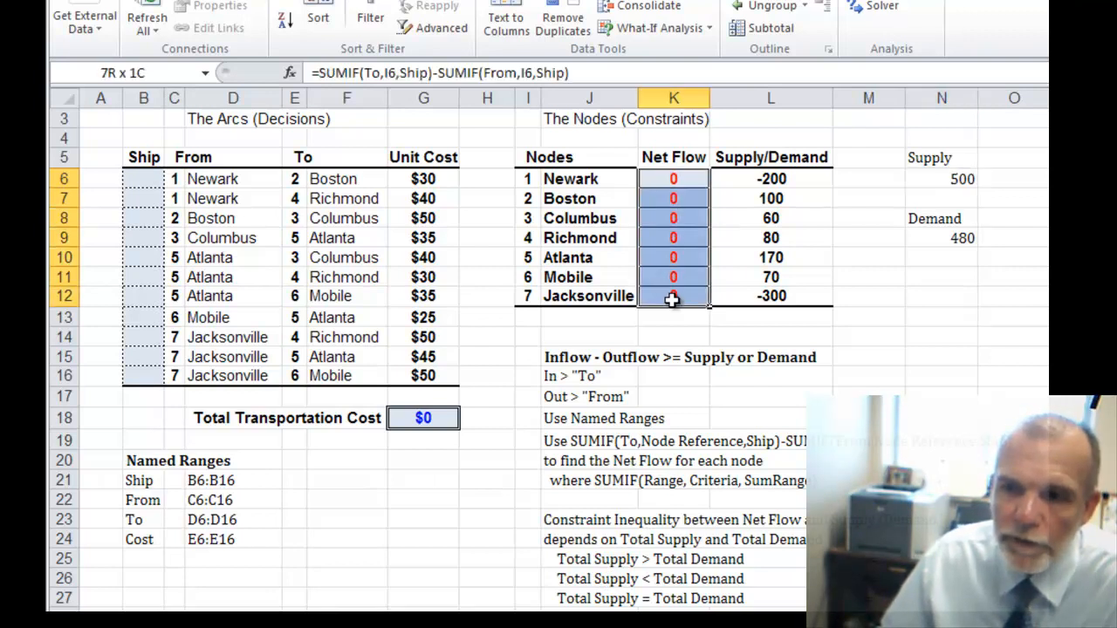
drag(777, 180, 783, 297)
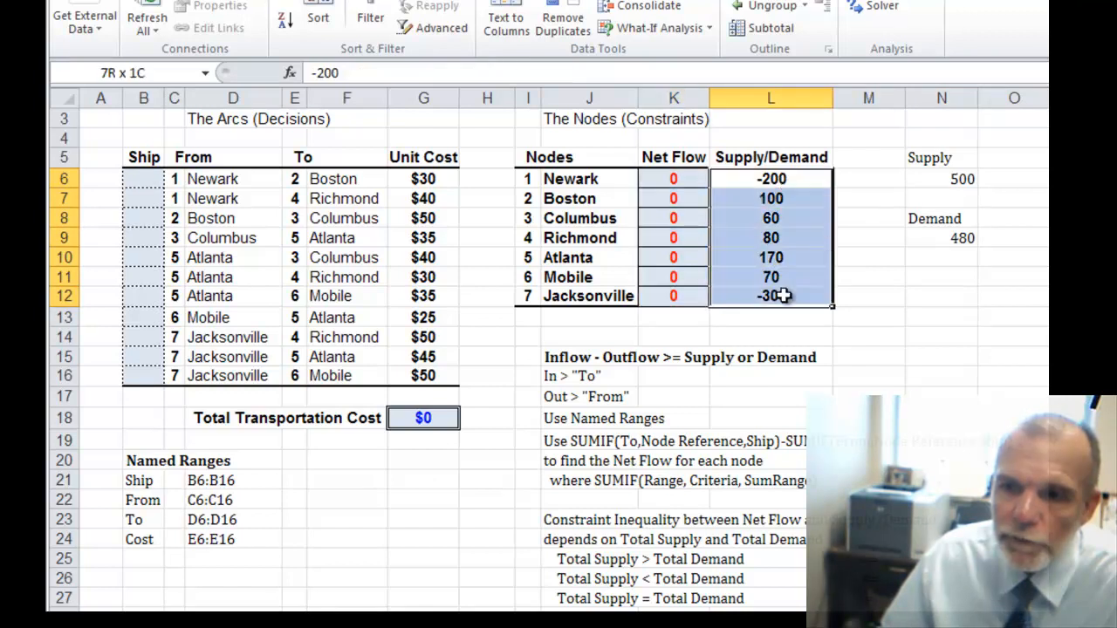
click(788, 339)
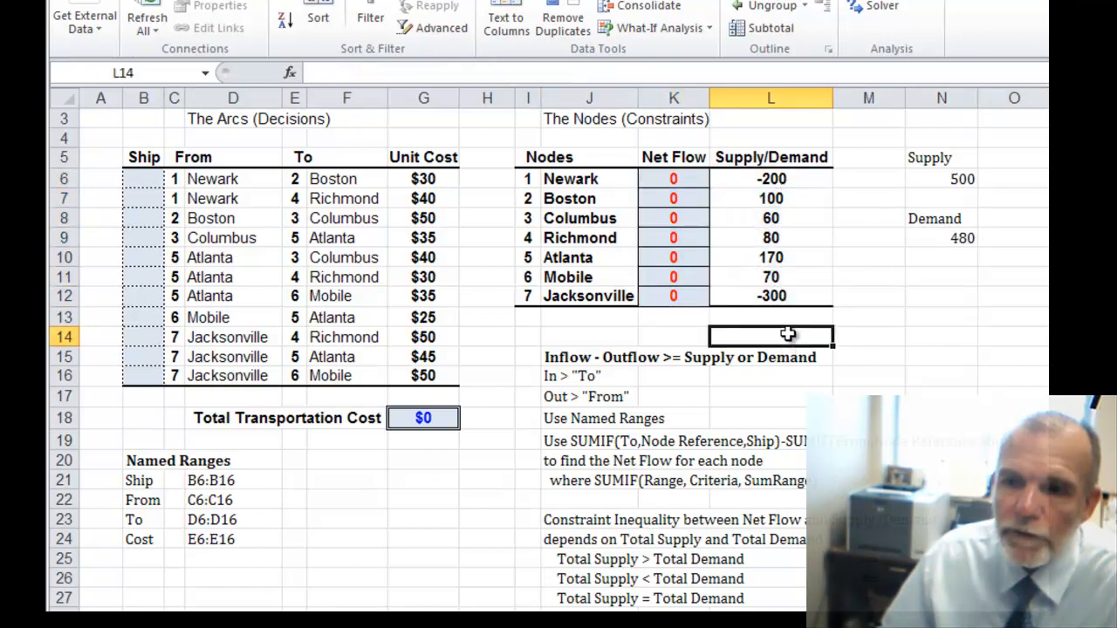
Open Solver and set the objective to minimize the Total Transportation Cost in G18.
click(883, 13)
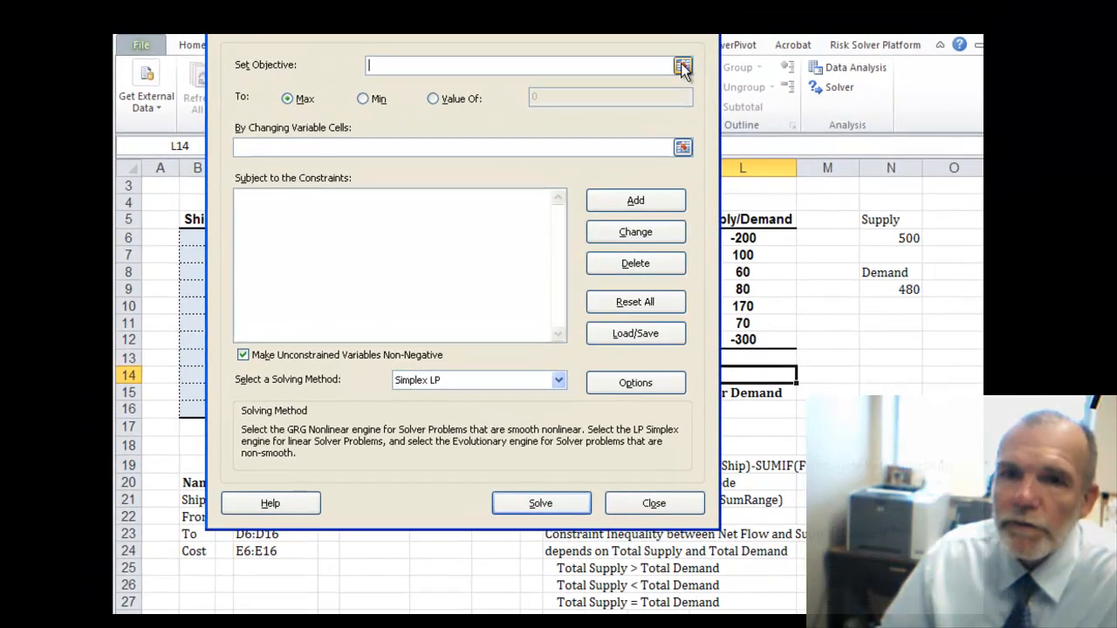
click(686, 65)
click(440, 446)
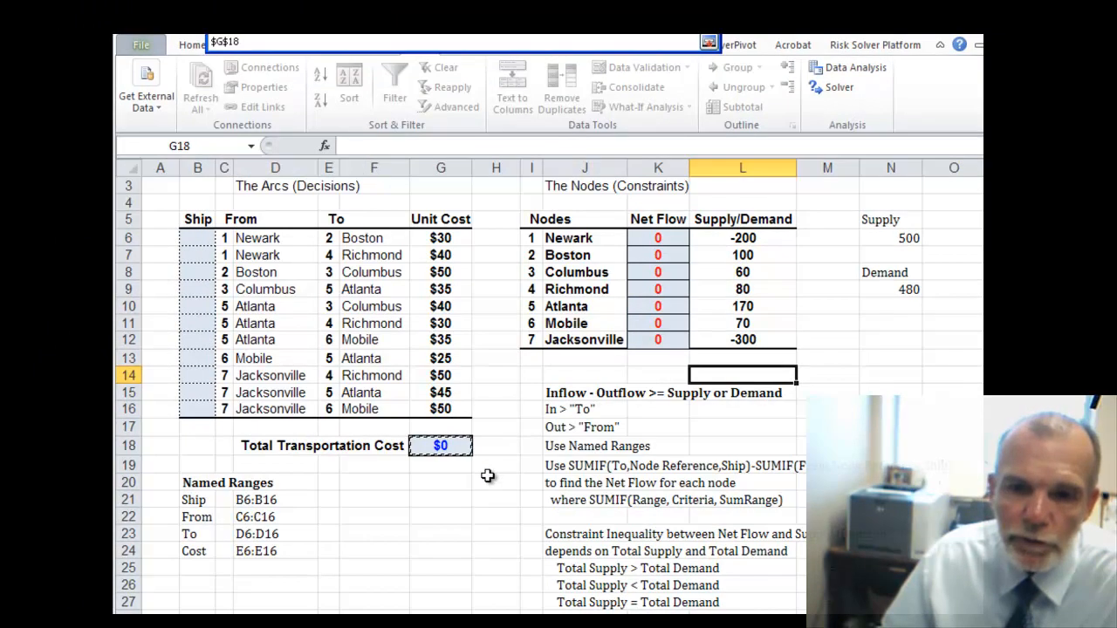
click(706, 41)
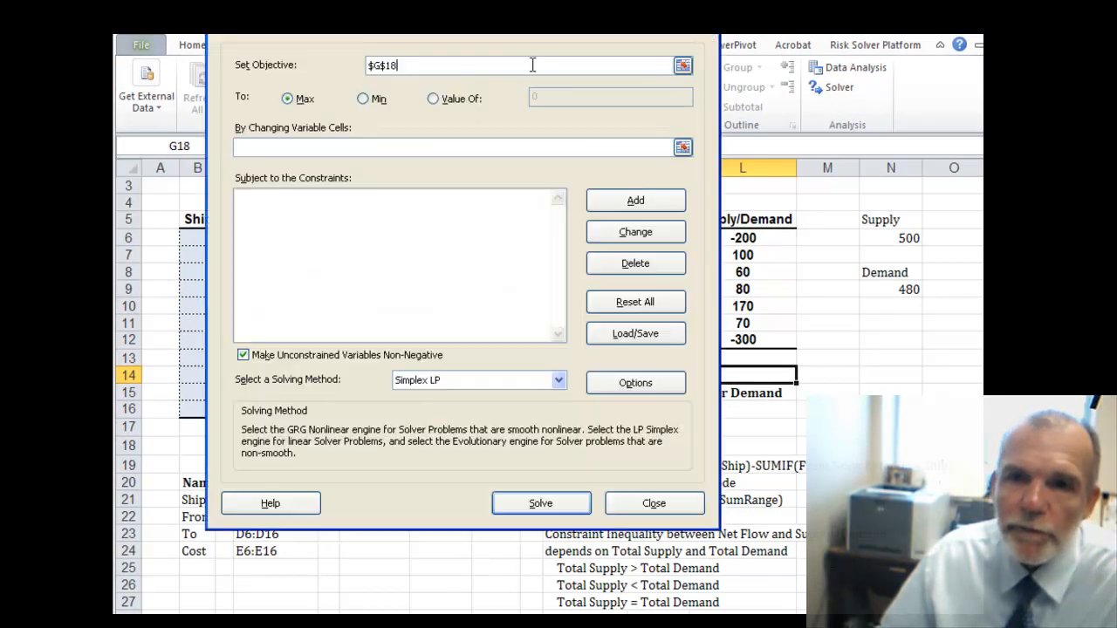
click(365, 100)
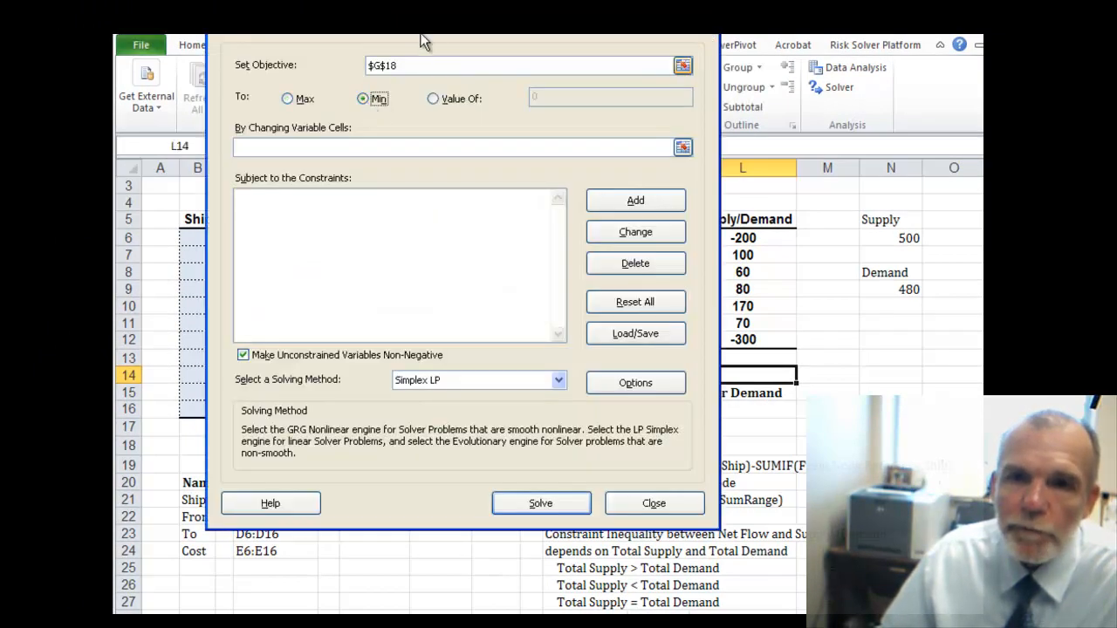
Set Solver's changing variable cells to the Ship range B6:B16.
drag(428, 19, 431, 53)
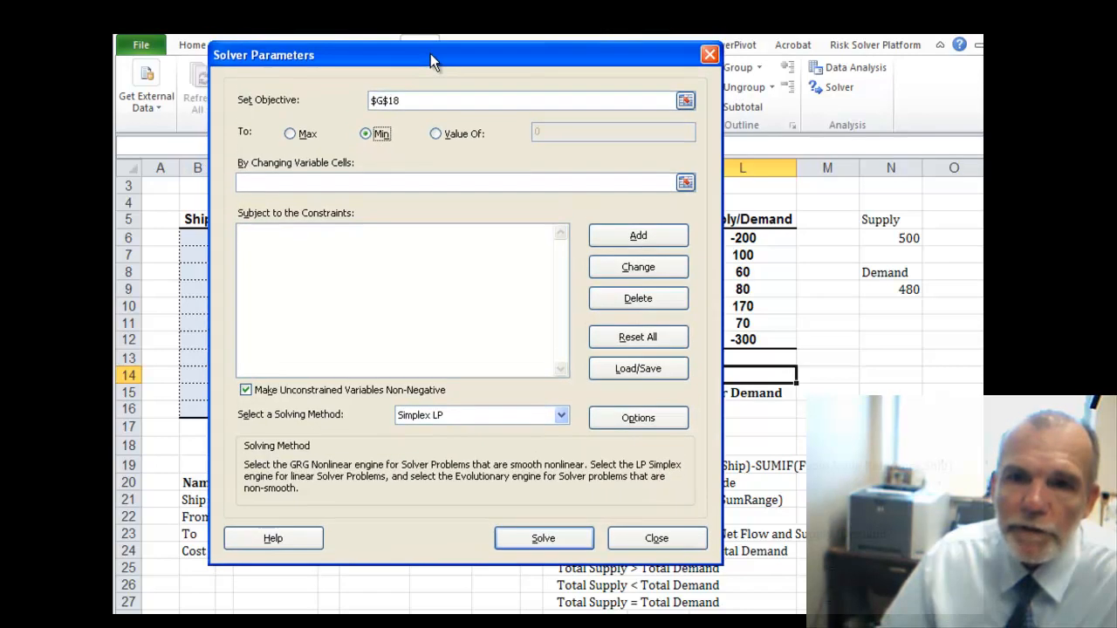
click(315, 181)
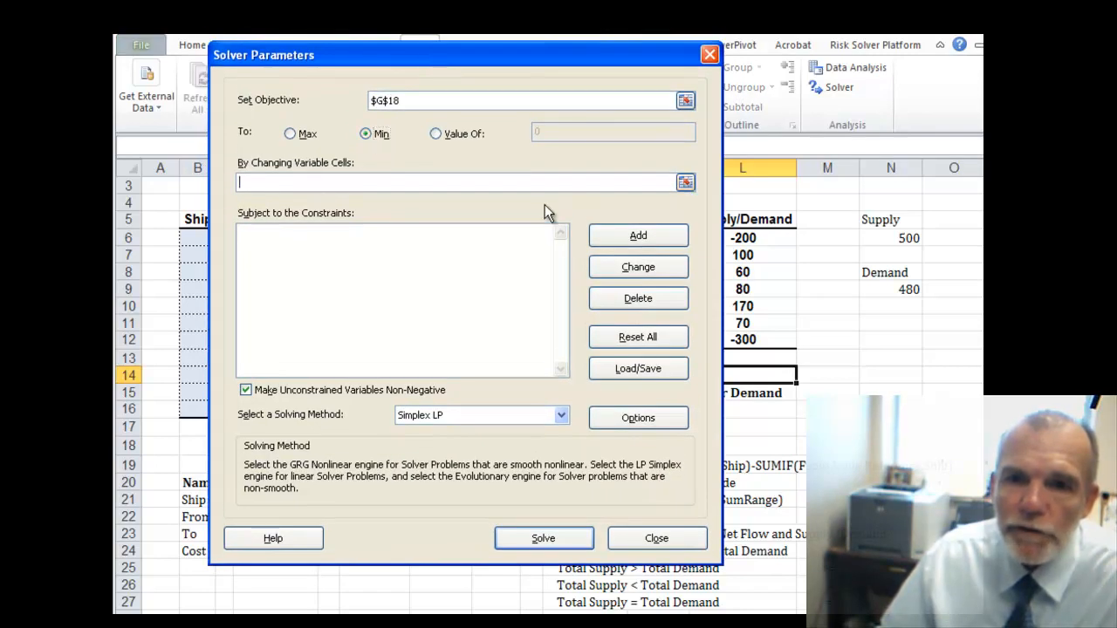
click(685, 183)
drag(204, 240, 200, 409)
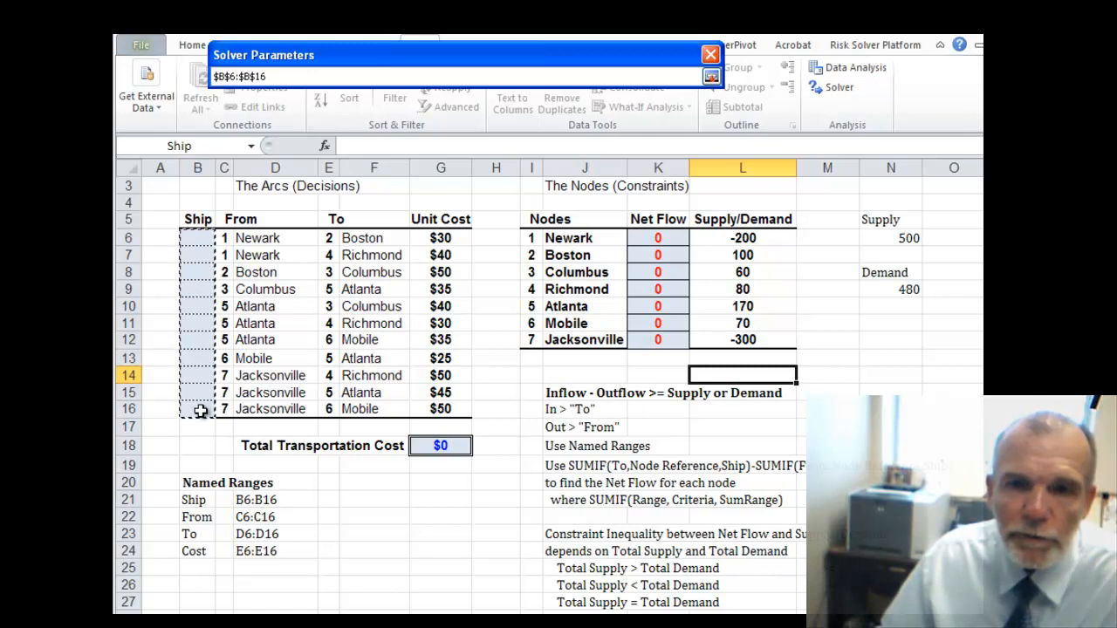
click(712, 77)
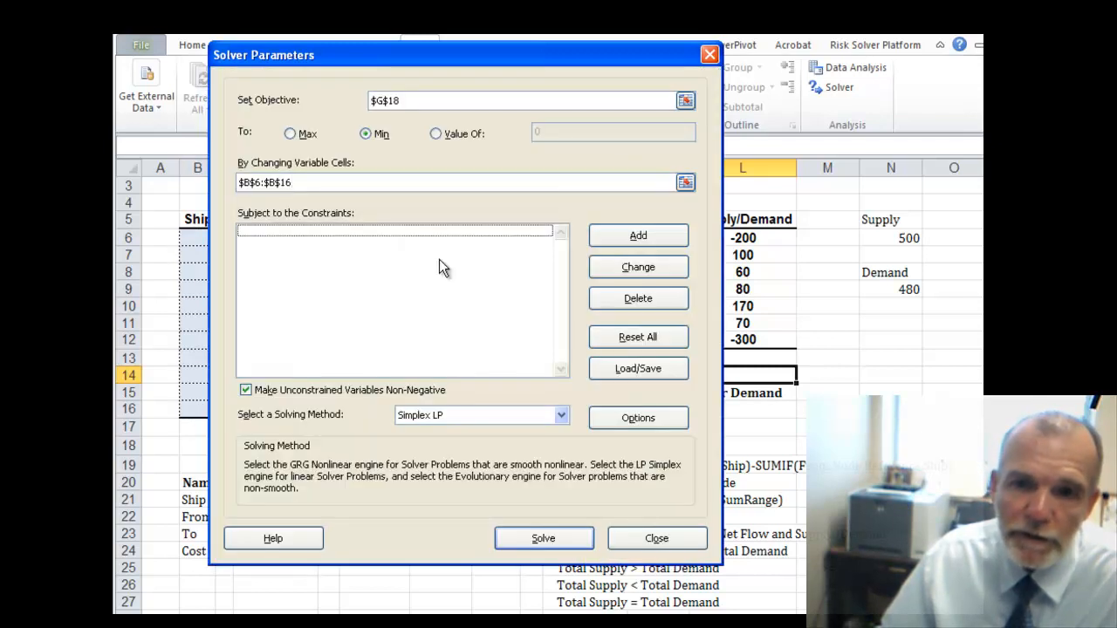
Add a Solver constraint requiring Net Flow K6:K12 to be >= Supply/Demand L6:L12.
click(633, 237)
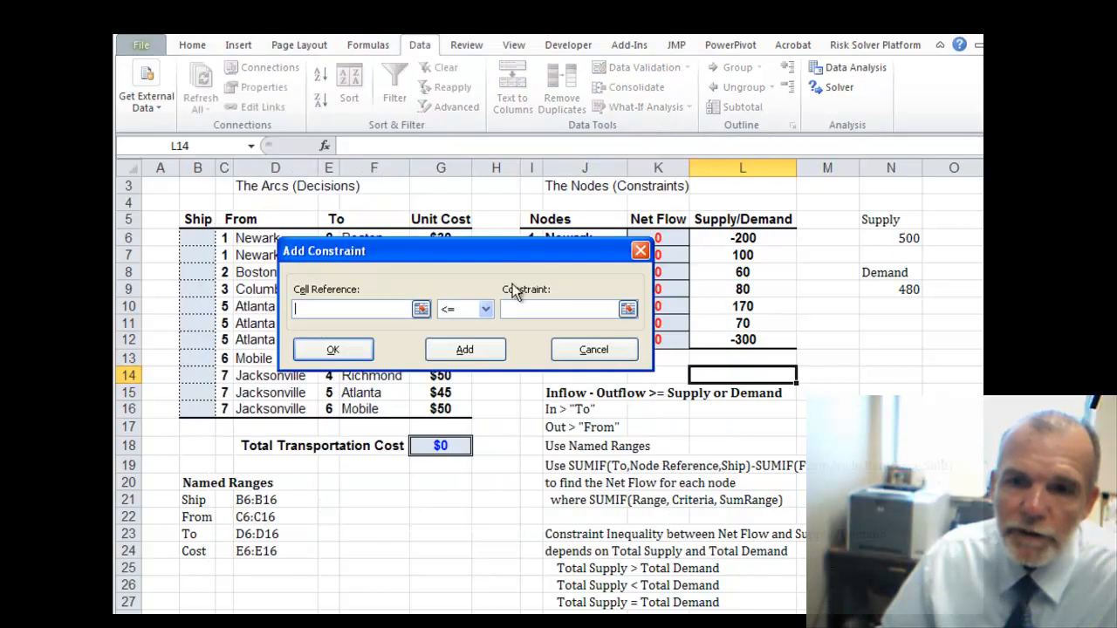
click(421, 310)
drag(578, 252, 493, 372)
drag(657, 240, 658, 339)
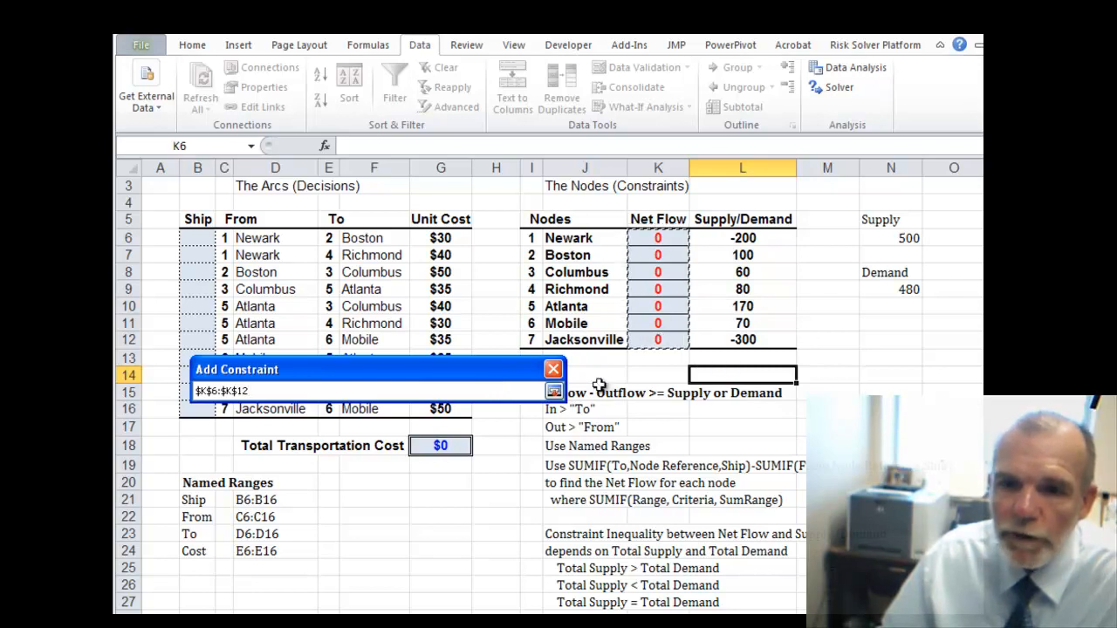
click(554, 393)
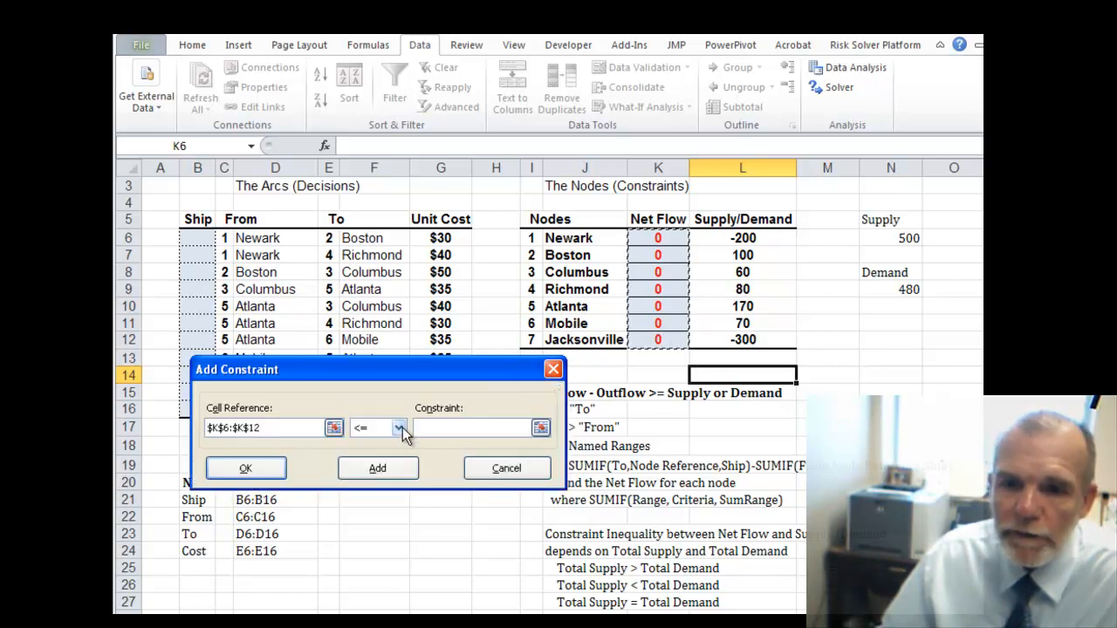
click(398, 428)
click(367, 467)
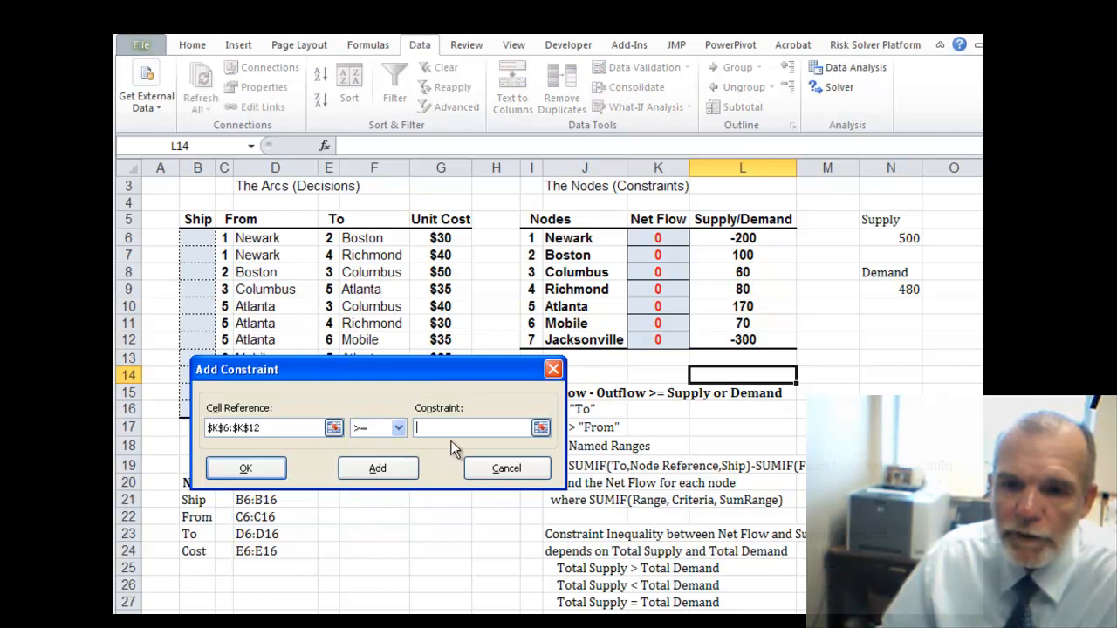
drag(767, 240, 765, 338)
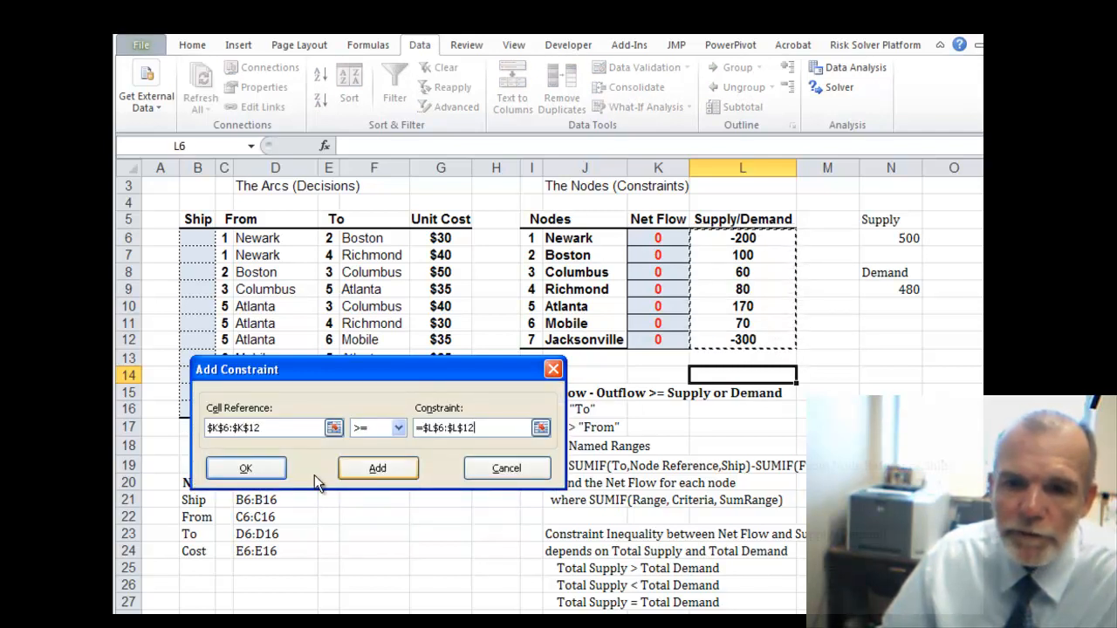
click(246, 469)
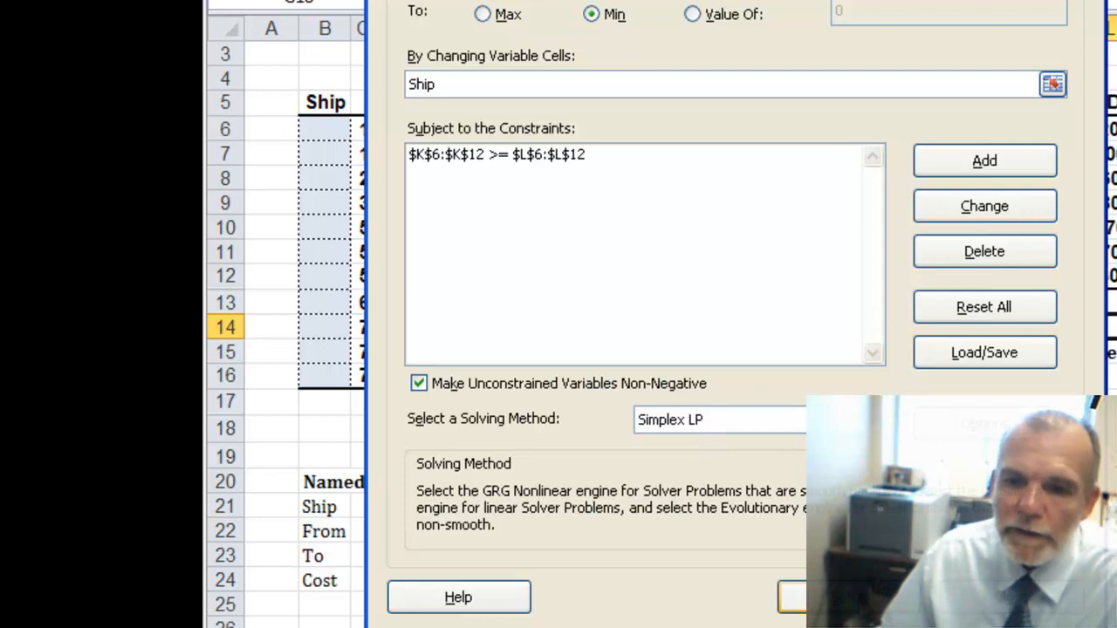
Solve the model, keep the Solver solution, and check the Total Transportation Cost cell.
click(794, 598)
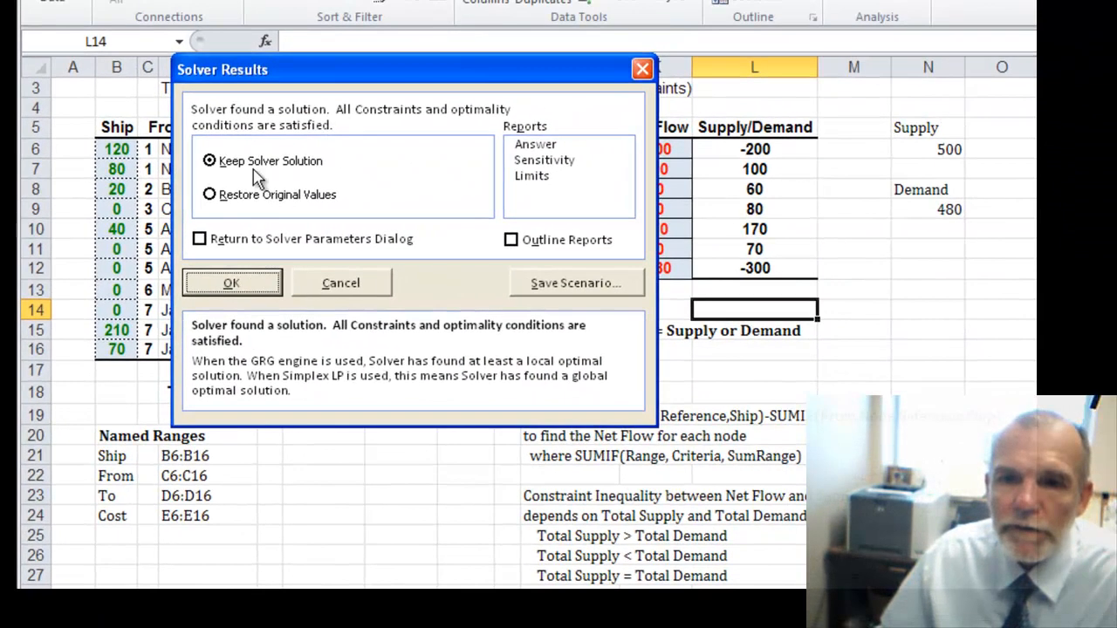
click(231, 283)
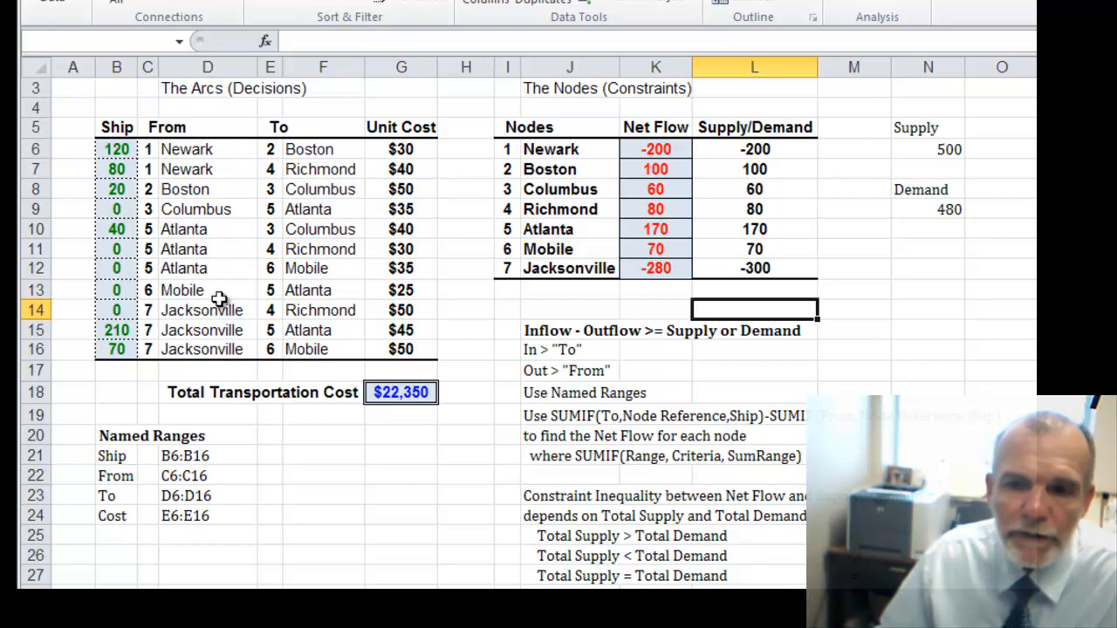
click(420, 394)
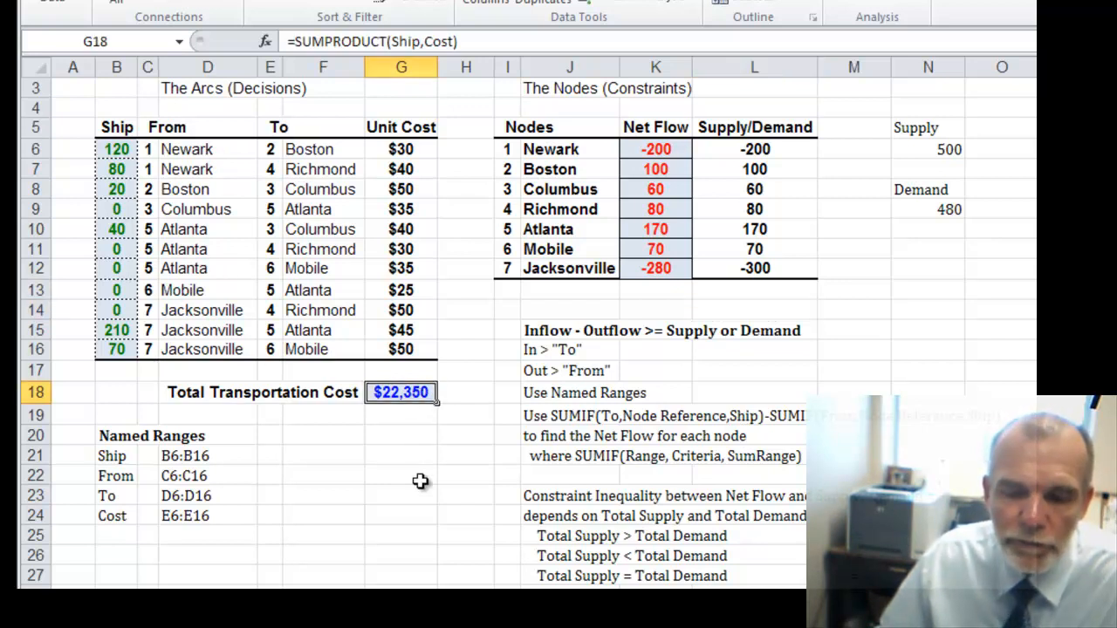